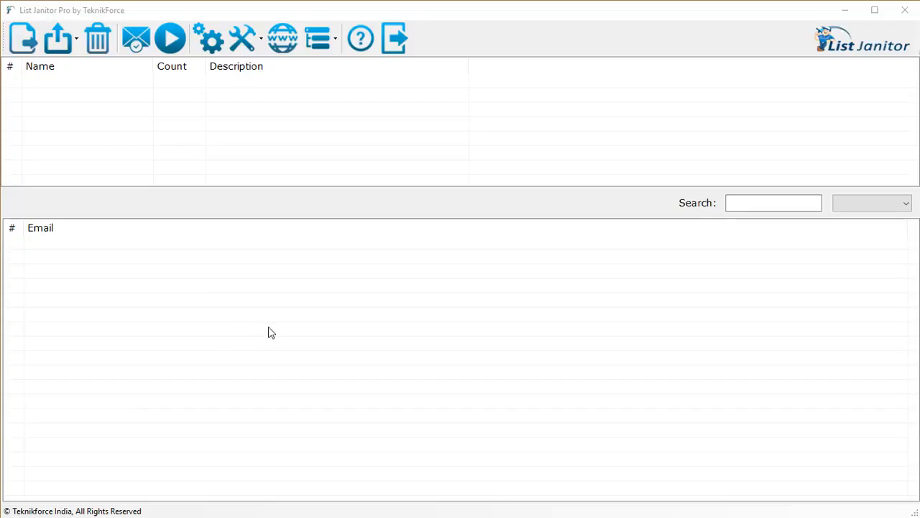
Step: Import the email list test.txt from the Suppressions folder on the desktop
left_click(27, 41)
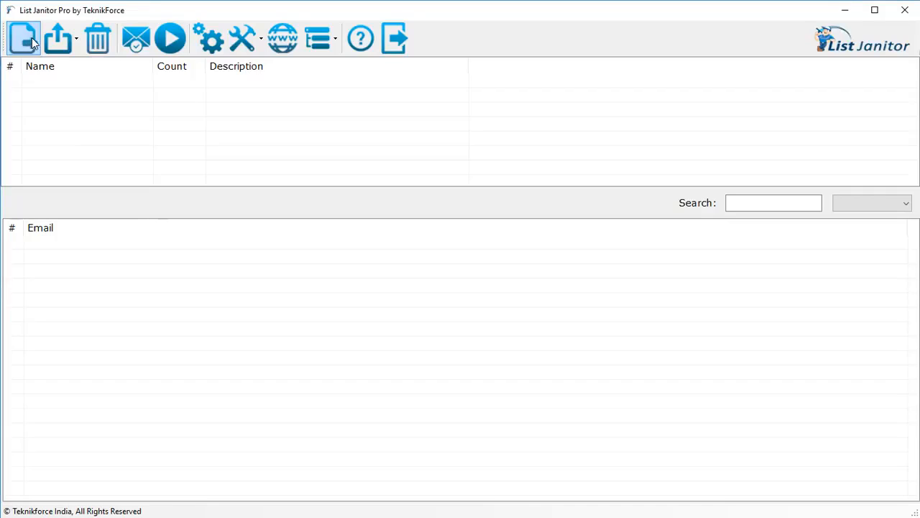
left_click(27, 41)
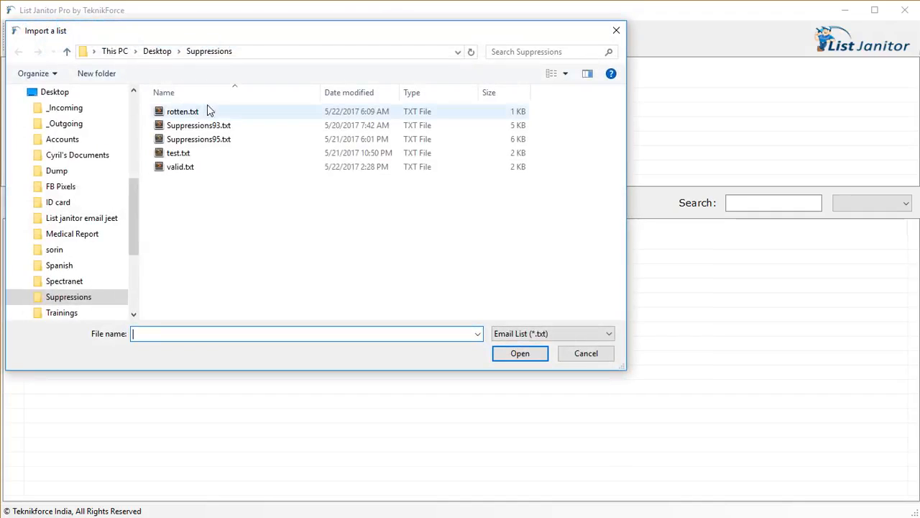
left_click_drag(259, 33, 343, 85)
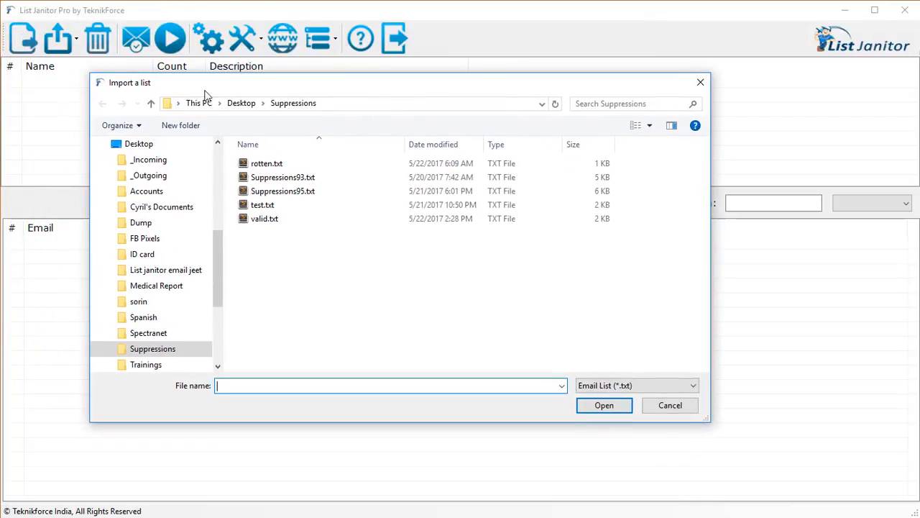
double_click(273, 207)
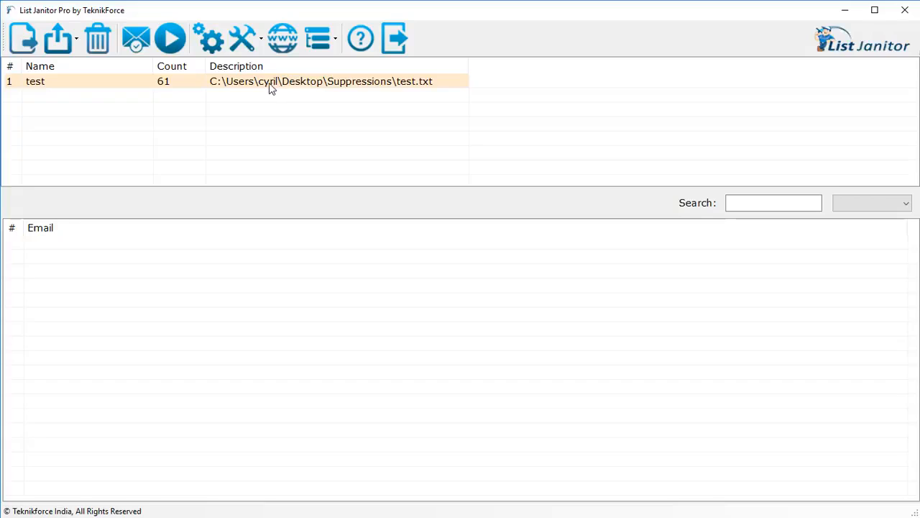
Step: Display the addresses of the test list and start checking its emails
left_click(206, 86)
scroll(204, 321, "down", 9)
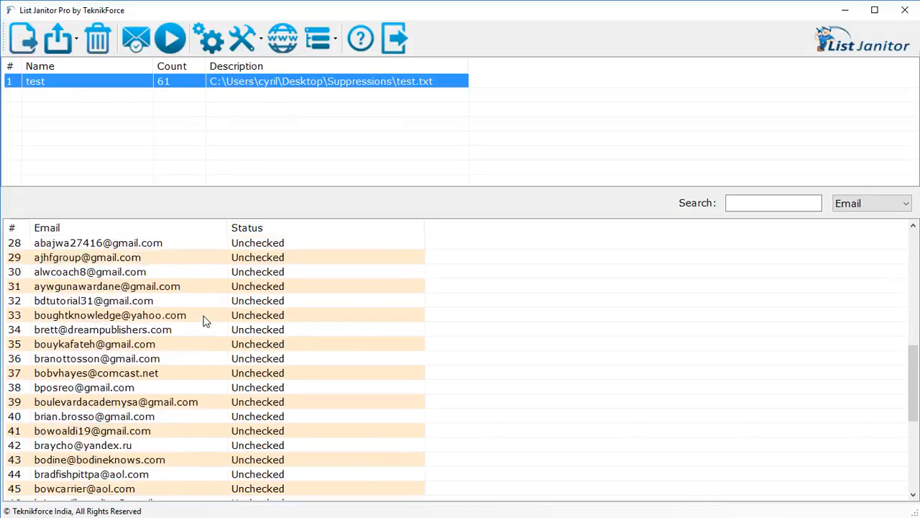
scroll(206, 322, "up", 9)
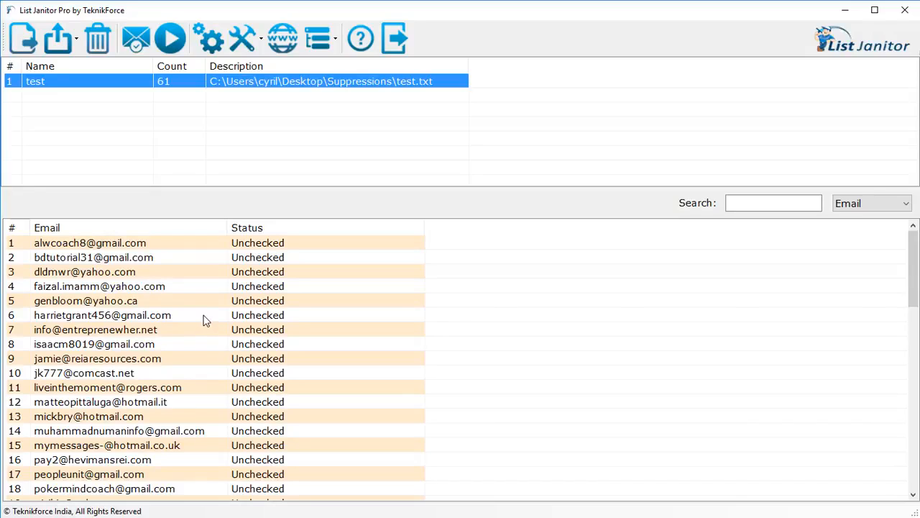
left_click(173, 43)
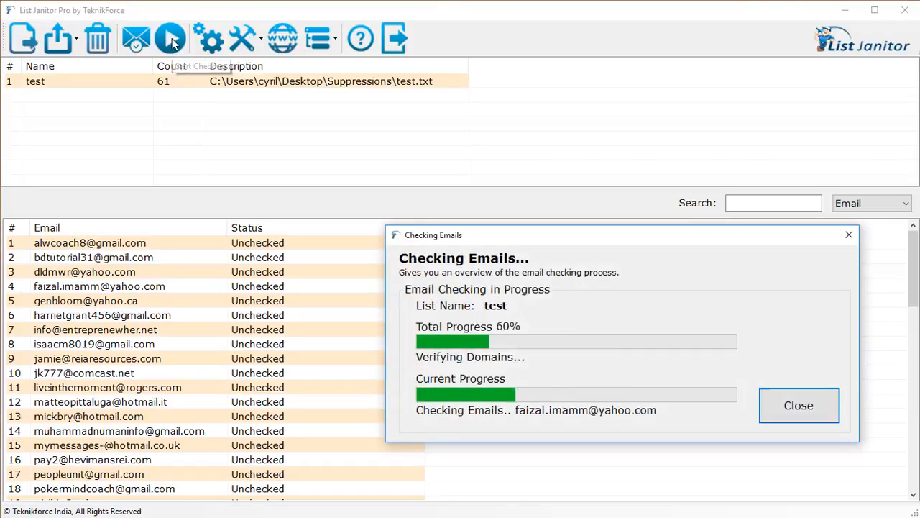
left_click_drag(502, 238, 342, 158)
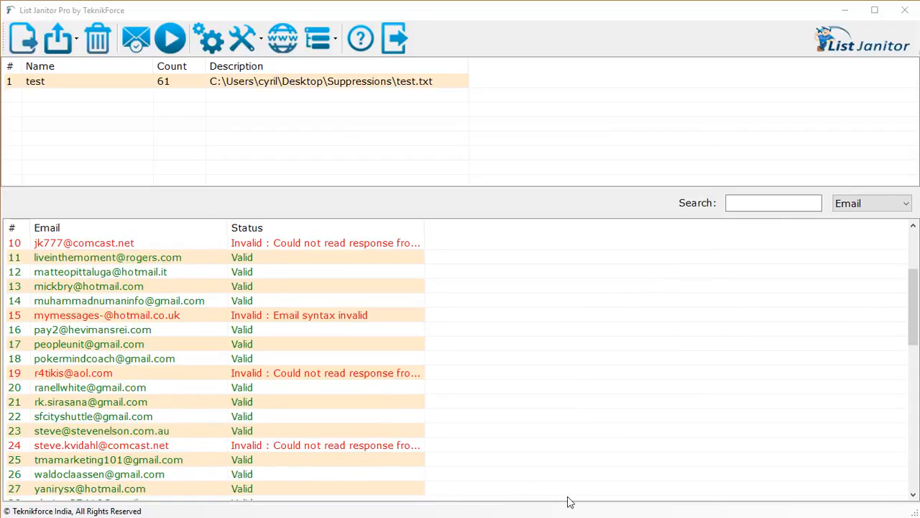
Step: Widen the Status column of the checked address list so the reasons for invalid emails are easier to read
scroll(354, 349, "up", 3)
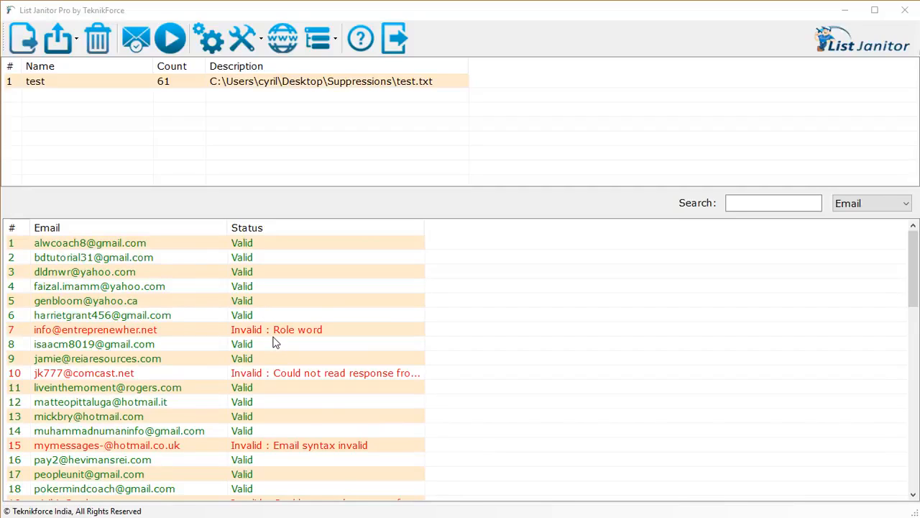
scroll(324, 302, "down", 2)
left_click_drag(425, 228, 519, 244)
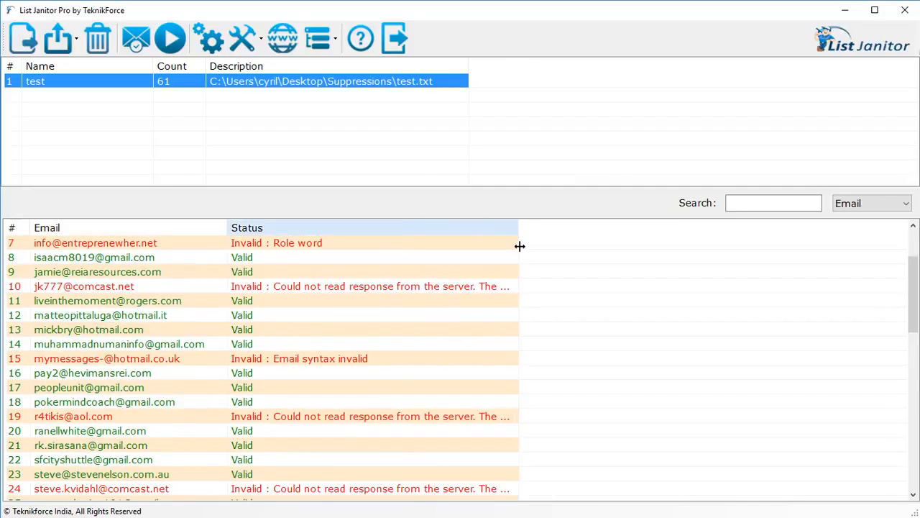
scroll(244, 351, "up", 2)
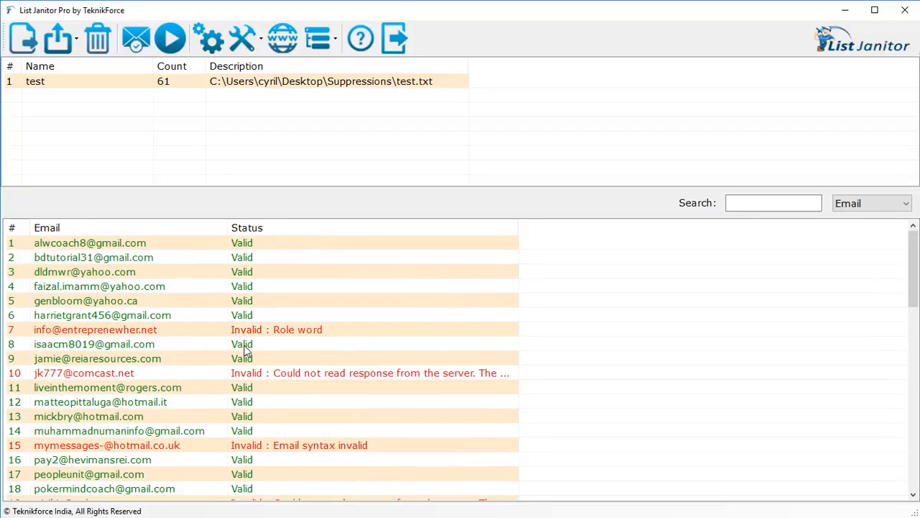
Step: Examine the statuses through the whole test list, looking at the reasons given for the invalid addresses
left_click(294, 329)
scroll(323, 402, "down", 1)
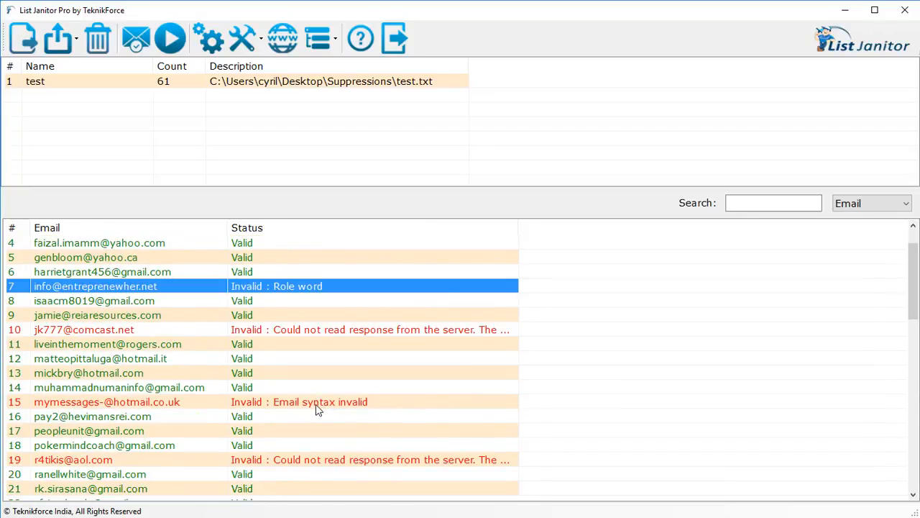
left_click(321, 404)
scroll(323, 426, "down", 3)
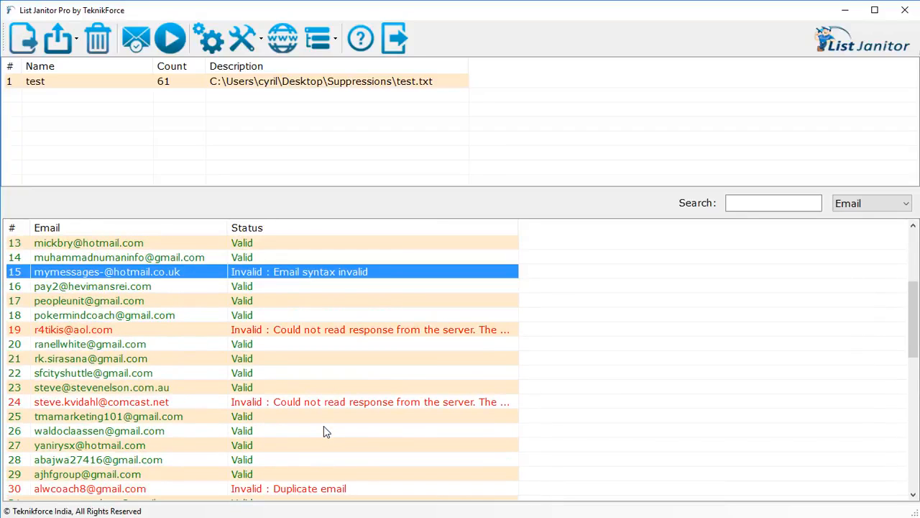
left_click(285, 404)
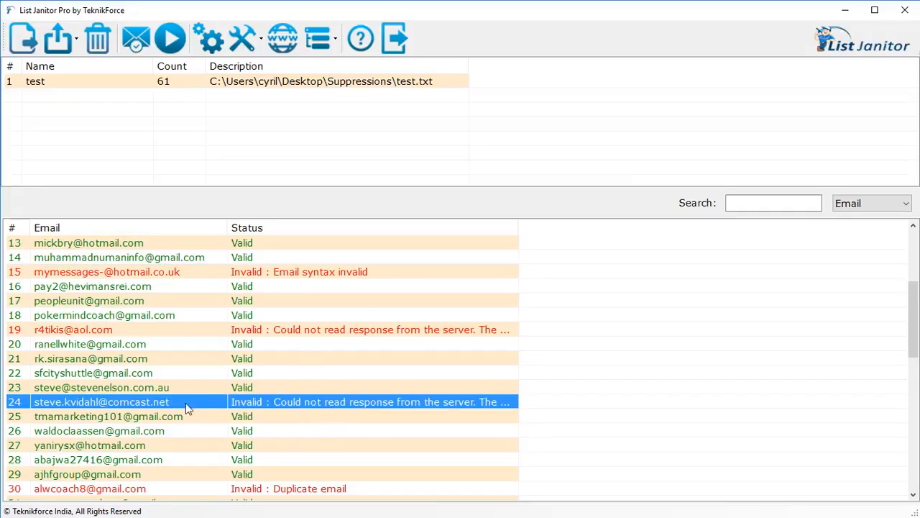
scroll(276, 407, "down", 3)
left_click(302, 364)
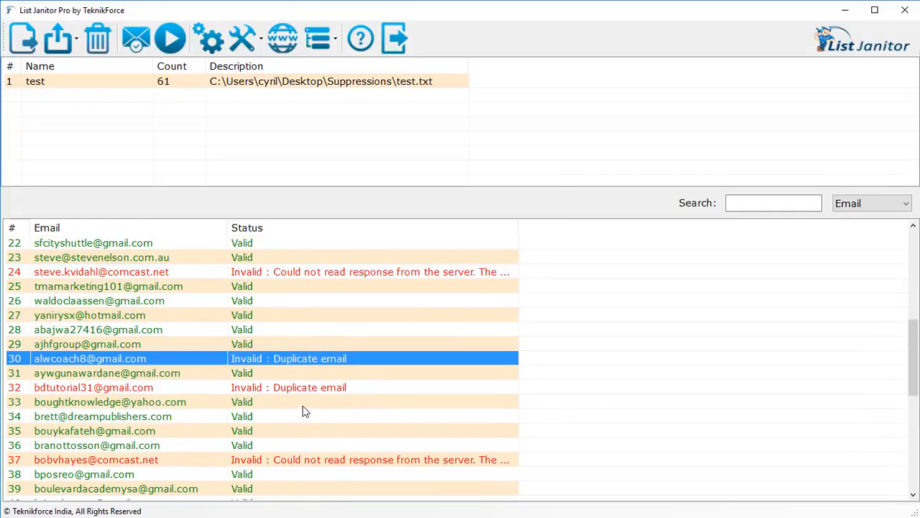
left_click(312, 392)
scroll(322, 411, "down", 6)
scroll(322, 412, "down", 1)
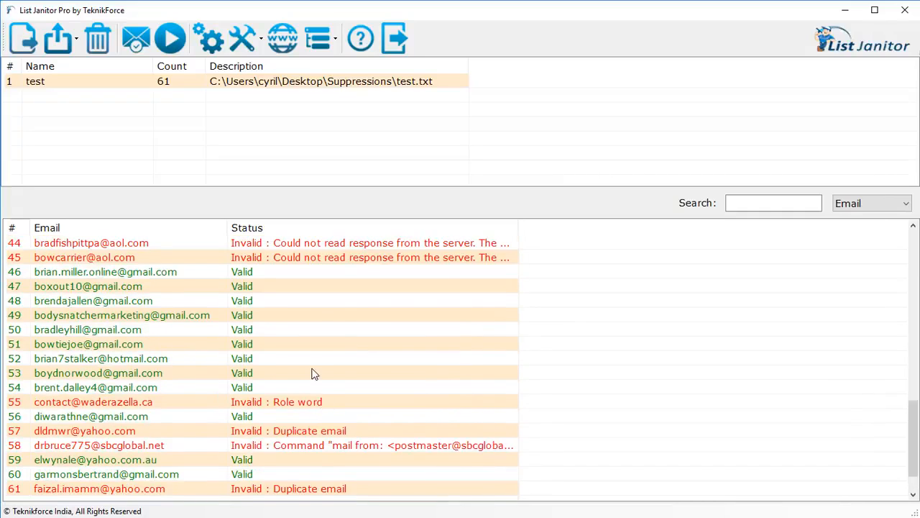
scroll(313, 374, "up", 4)
scroll(314, 374, "up", 10)
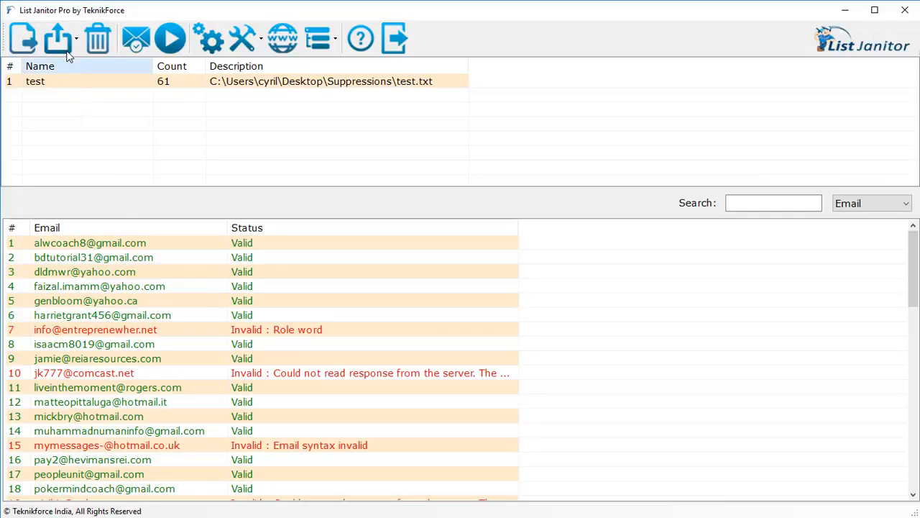
left_click(71, 38)
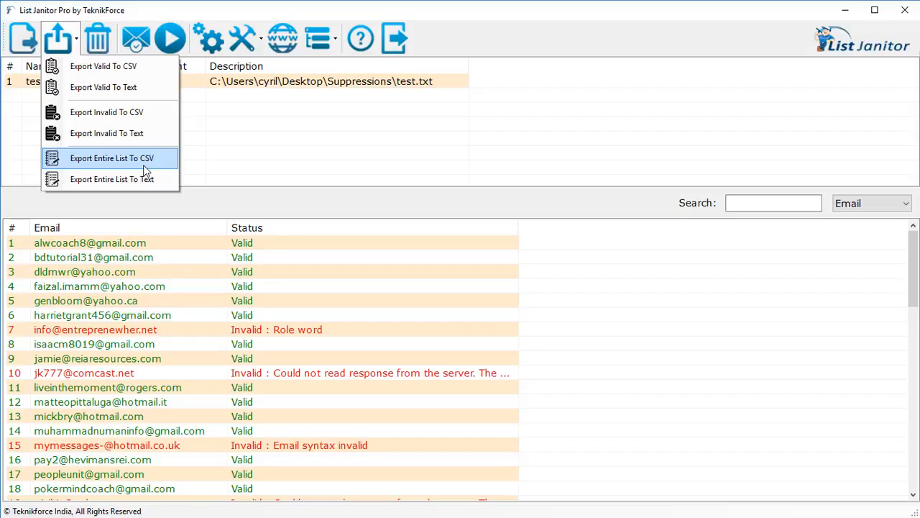
left_click(438, 429)
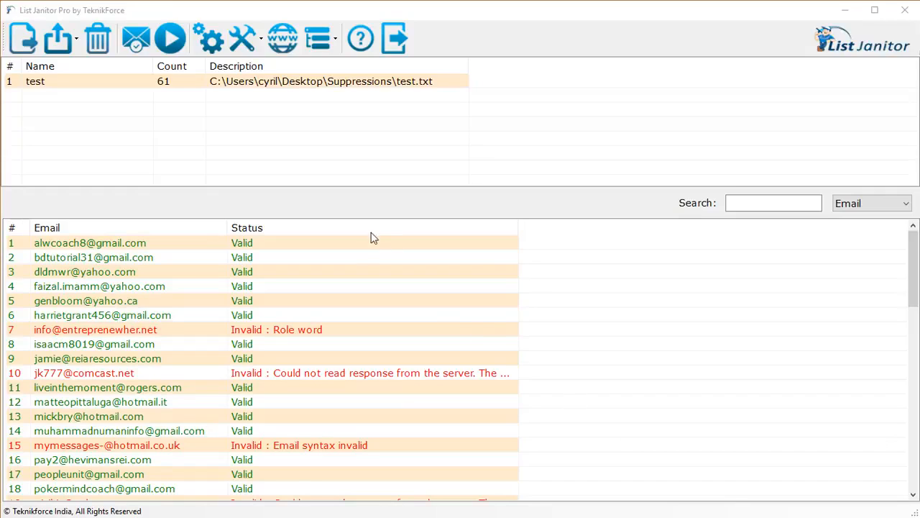
left_click(248, 42)
left_click(248, 43)
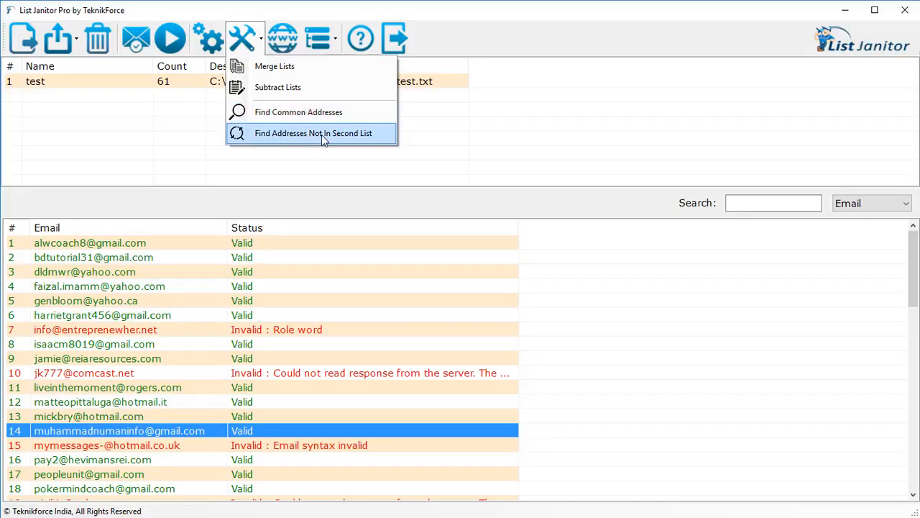
left_click(180, 140)
Step: Import rotten.txt from the Suppressions folder as a second list and display its addresses
left_click(23, 39)
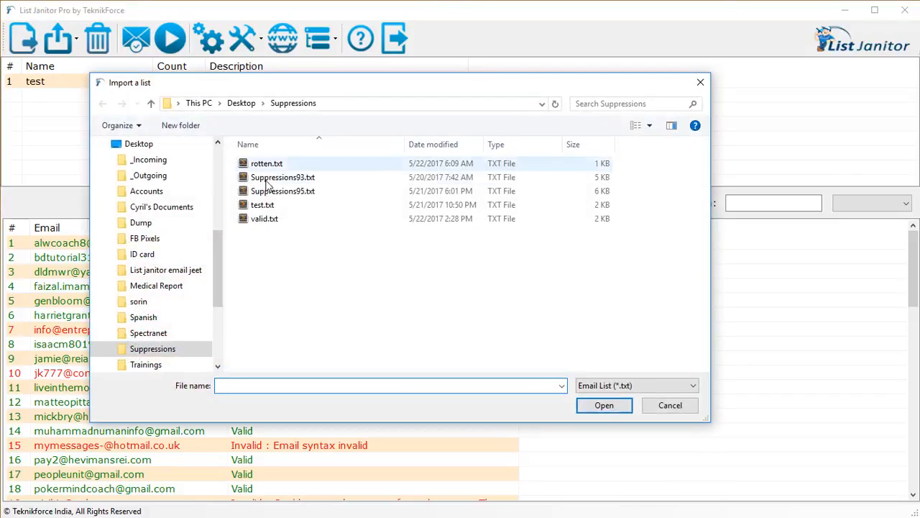
double_click(289, 165)
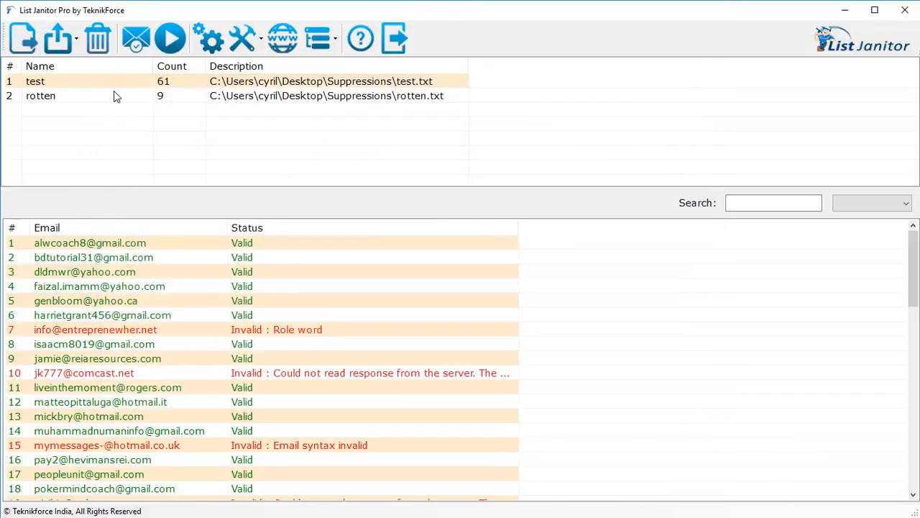
left_click(116, 96)
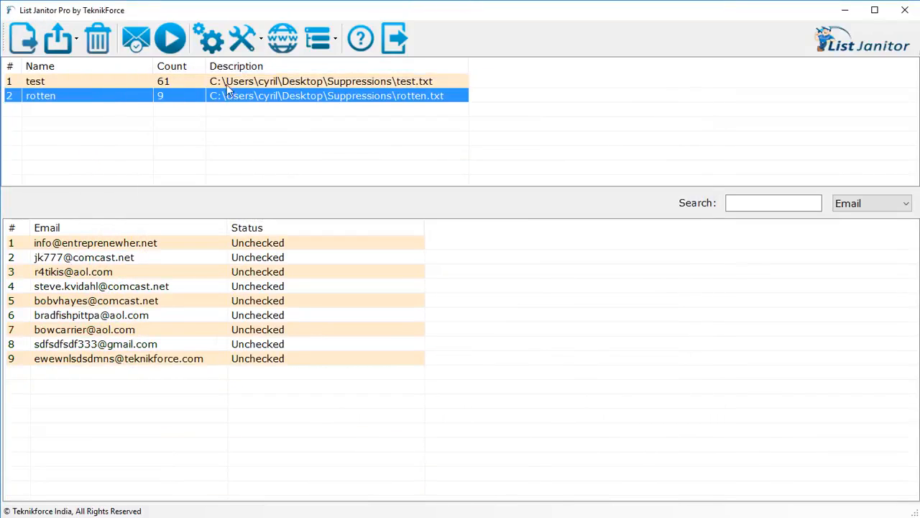
Step: Merge the lists test and rotten into a new list named "all" and display the merged list's addresses
left_click(242, 43)
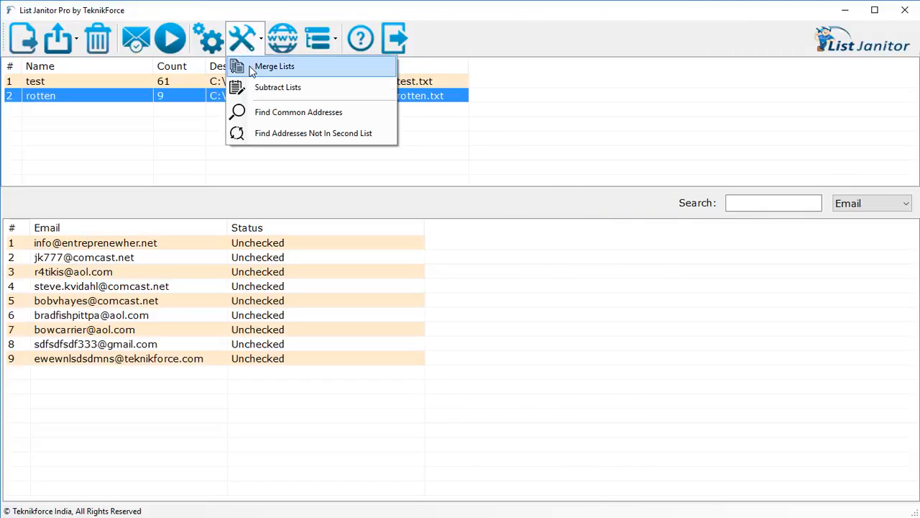
left_click(274, 66)
left_click(442, 297)
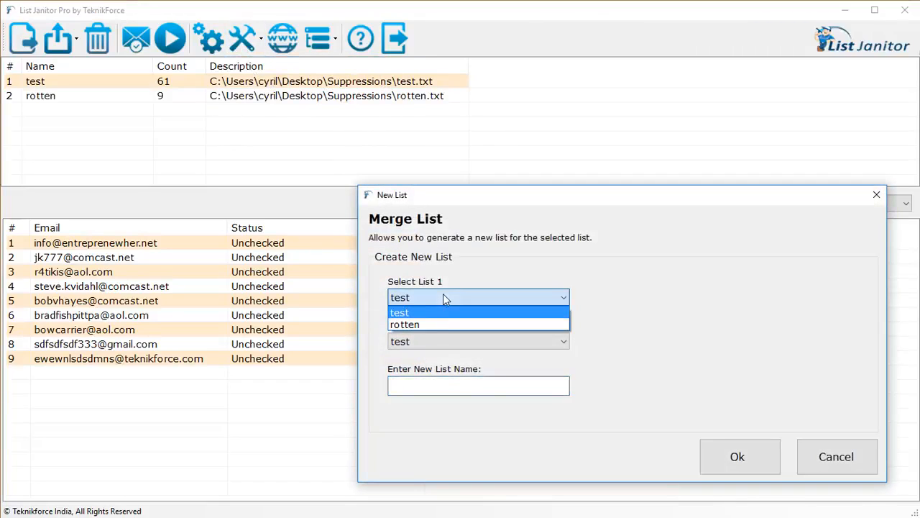
left_click(442, 316)
left_click(441, 342)
left_click(443, 370)
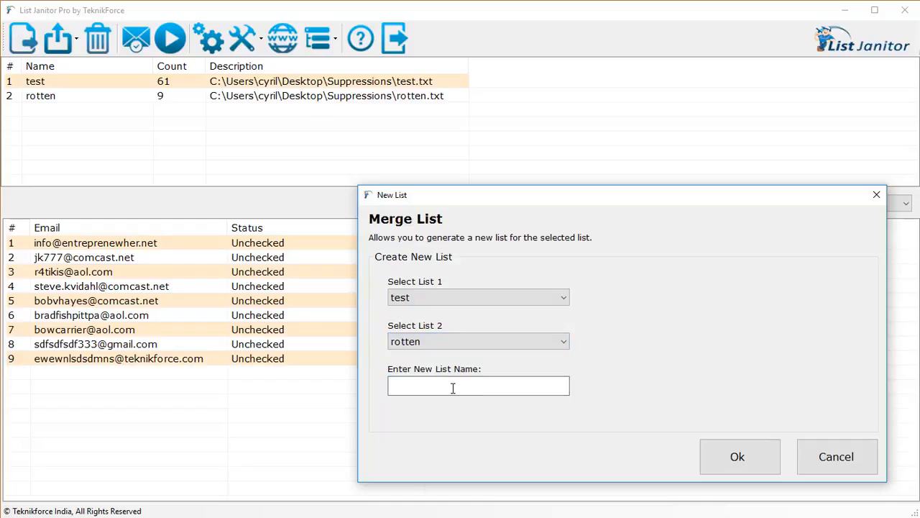
left_click(453, 387)
left_click(453, 385)
type("all")
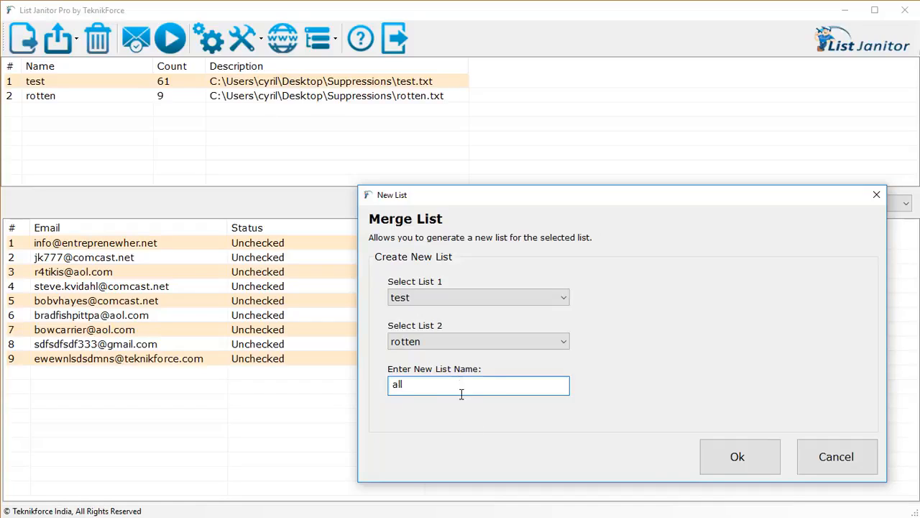
left_click(708, 464)
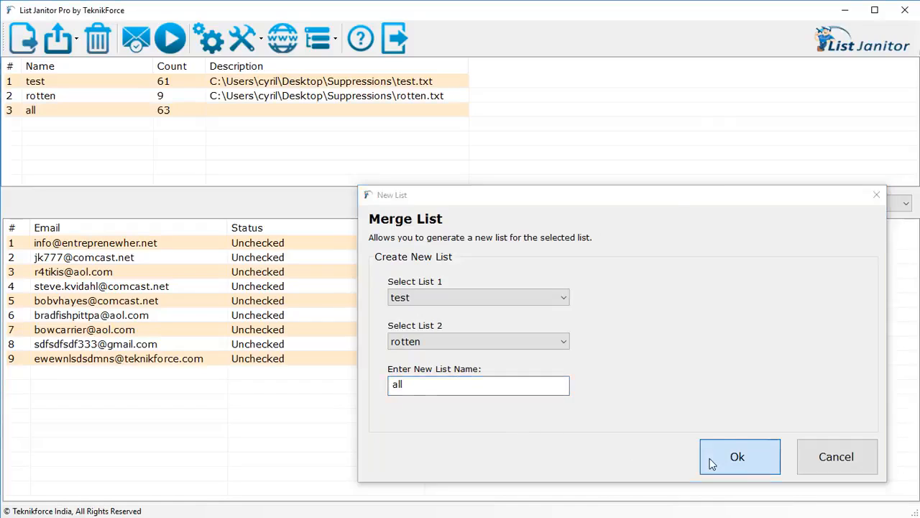
left_click(243, 119)
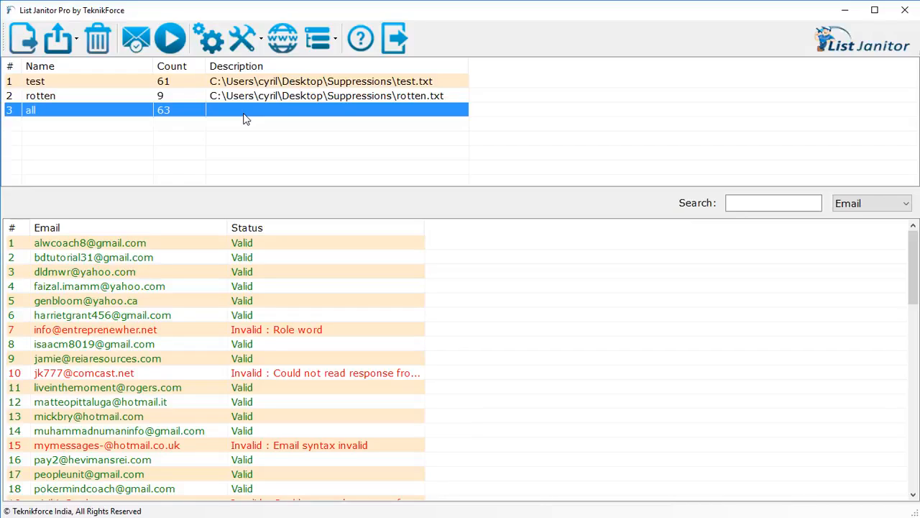
Step: Subtract the list rotten from the list all, creating a new list named "test3"
left_click(250, 29)
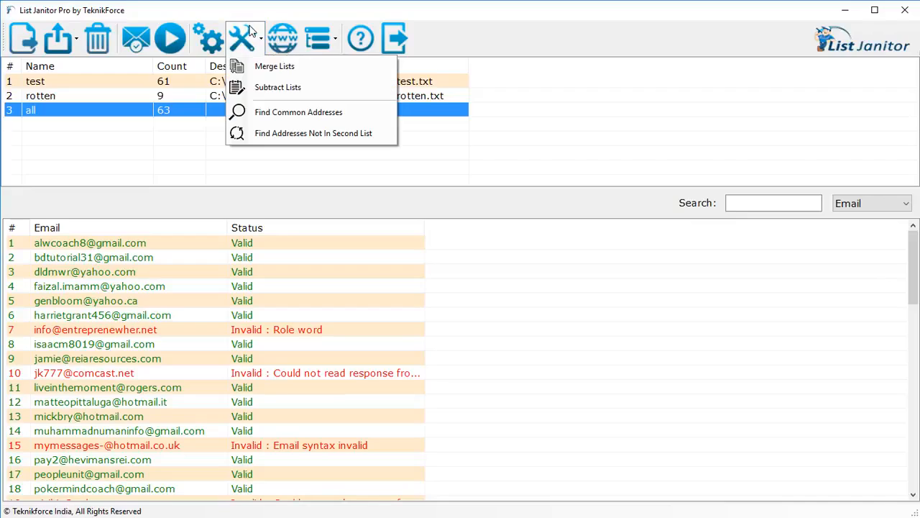
left_click(286, 87)
left_click(465, 303)
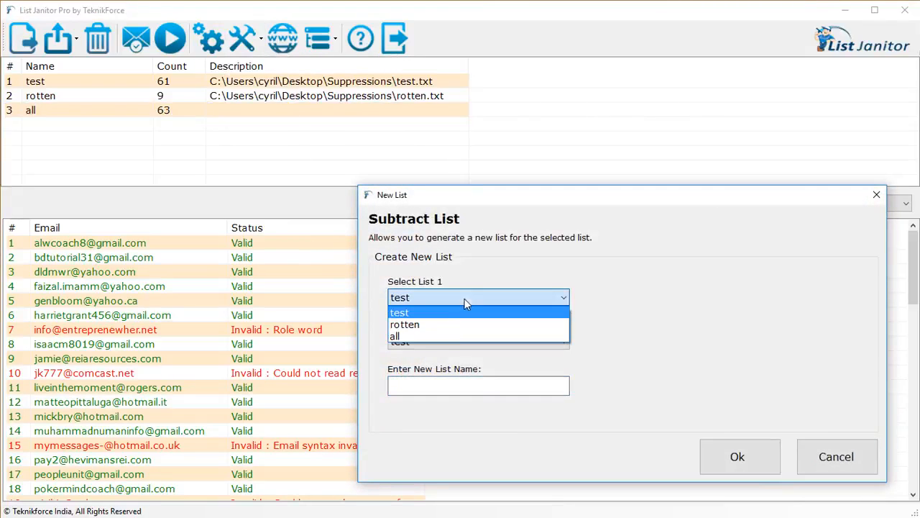
left_click(460, 338)
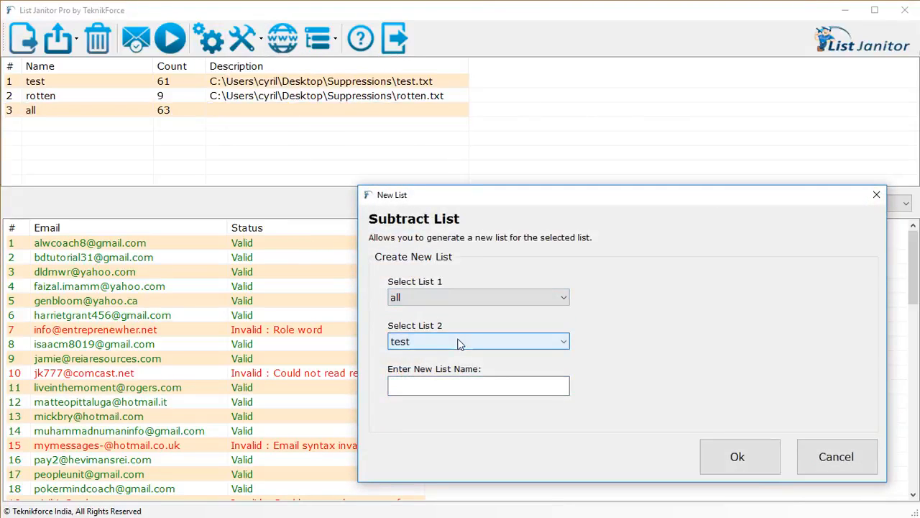
left_click(460, 344)
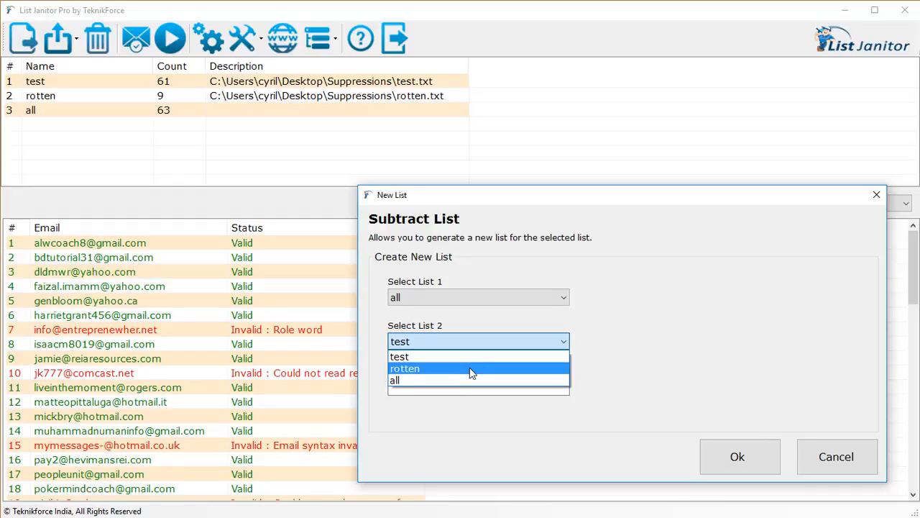
left_click(471, 372)
left_click(471, 384)
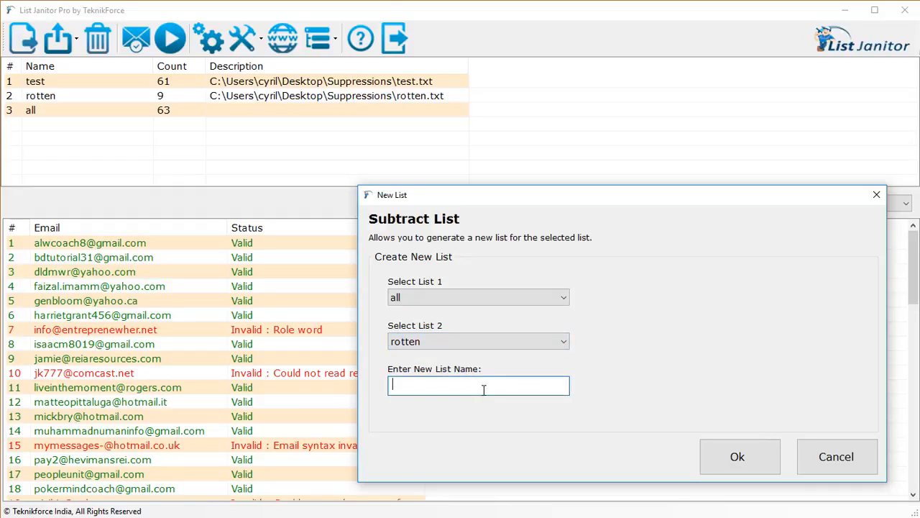
type("test3")
left_click(735, 464)
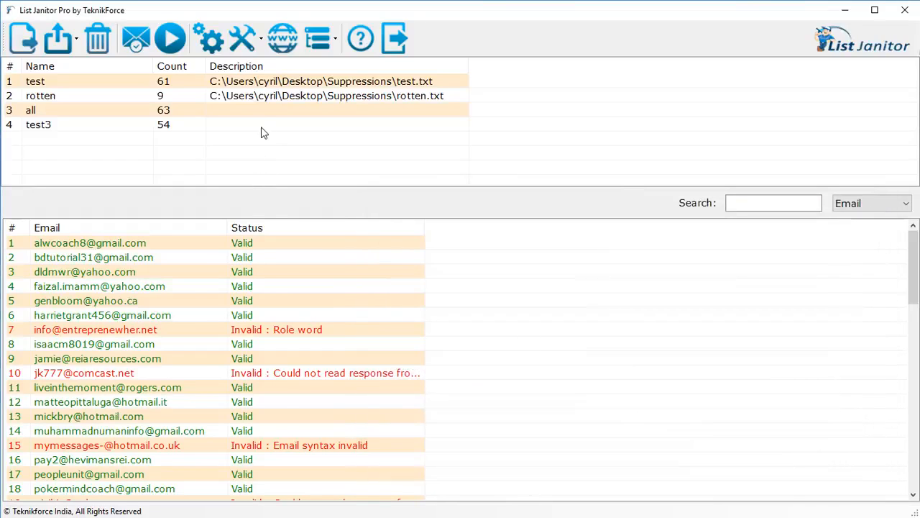
Step: Display the addresses of the subtracted list test3
left_click(263, 128)
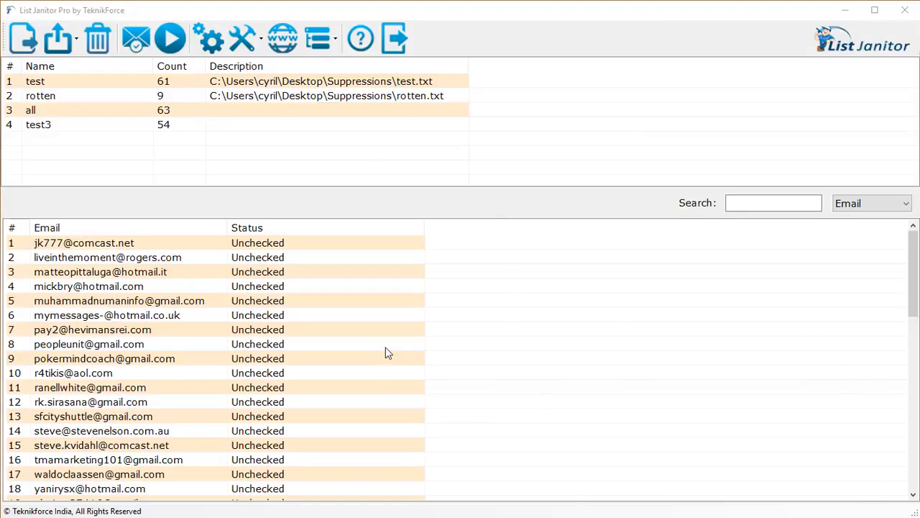
left_click(313, 124)
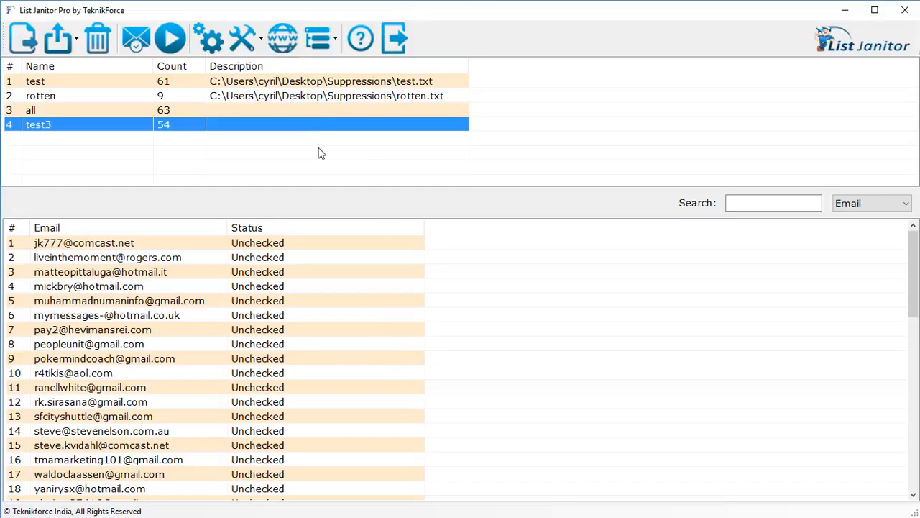
Step: Create a sub list of the gmail.com addresses from the domain statistics of the list test, and look through its addresses
left_click(263, 83)
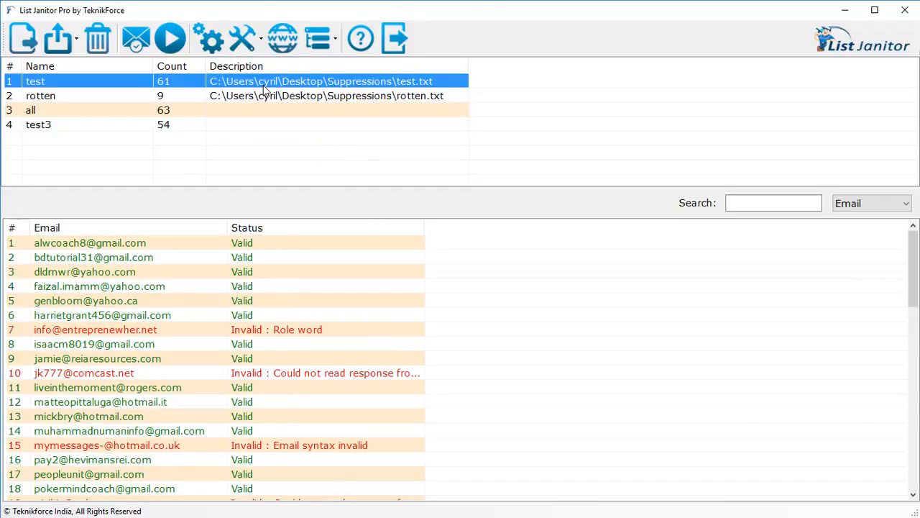
left_click(286, 51)
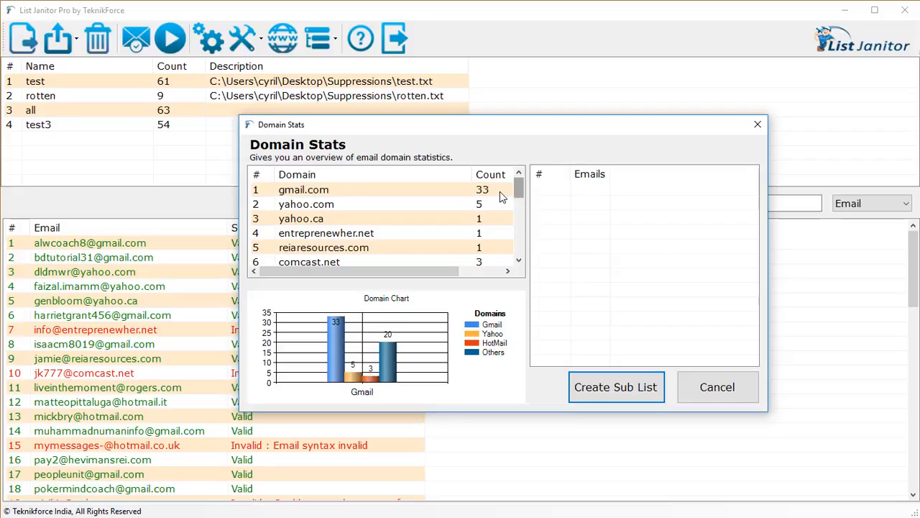
left_click(501, 196)
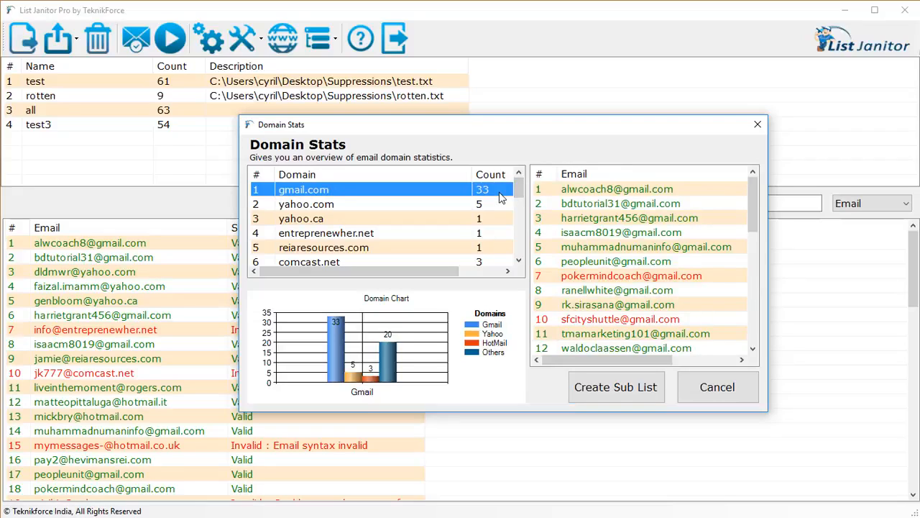
mouse_move(518, 189)
left_mouse_down()
mouse_move(520, 269)
mouse_move(523, 193)
mouse_move(509, 191)
left_mouse_up()
left_click(609, 389)
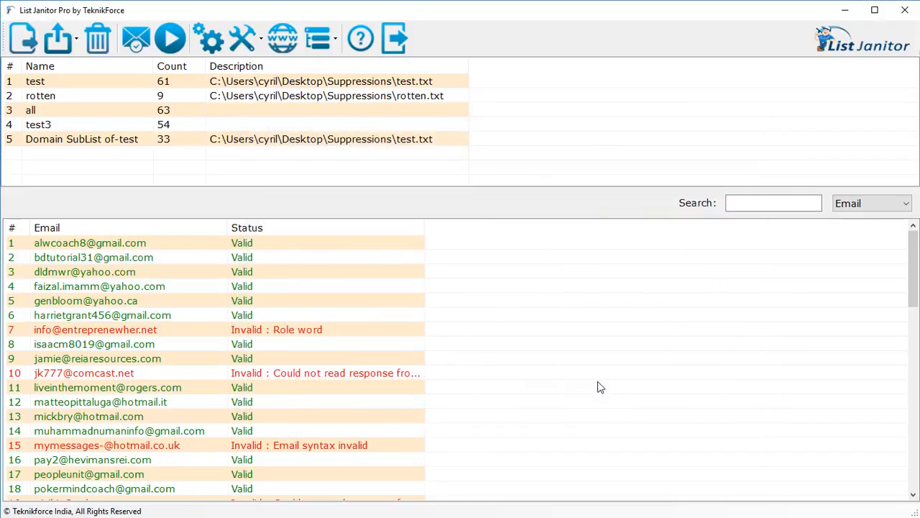
left_click(232, 143)
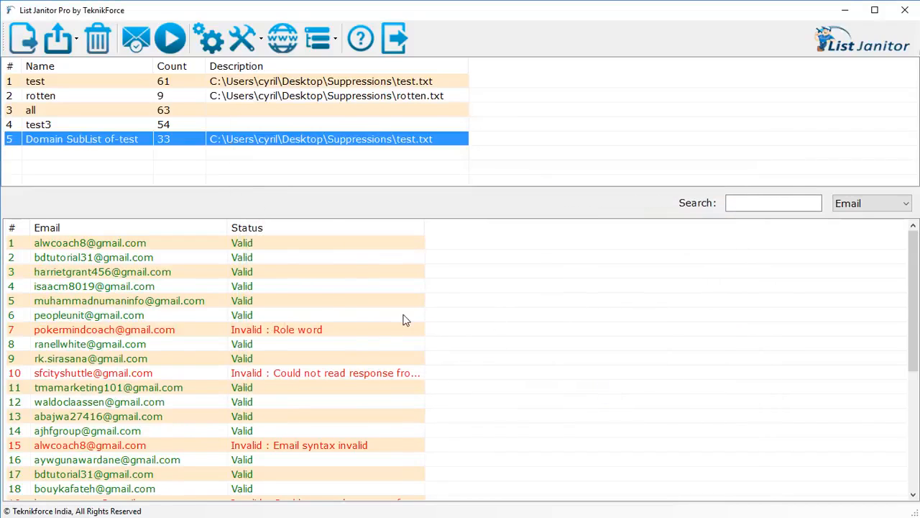
scroll(402, 320, "down", 5)
scroll(403, 320, "up", 5)
Step: Create a sub list by count from the list test with start index 1 and count 10, and display its addresses
left_click(253, 45)
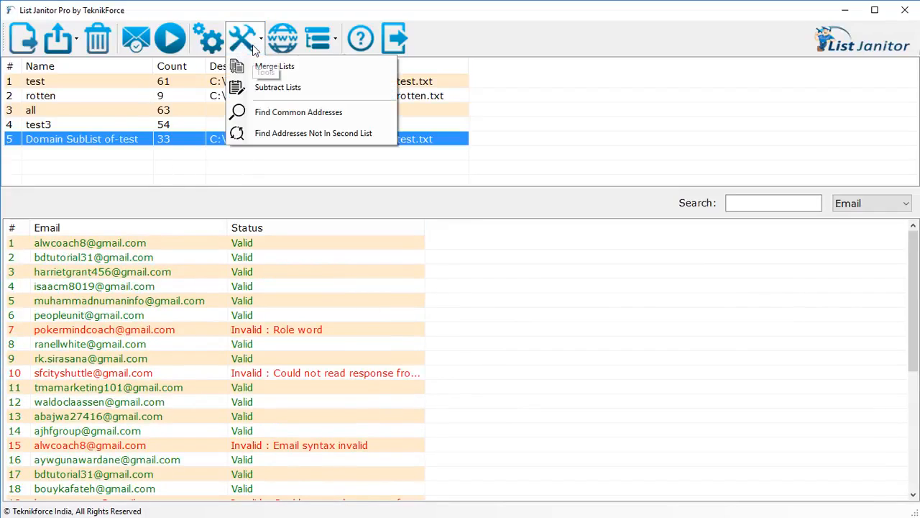
left_click(317, 41)
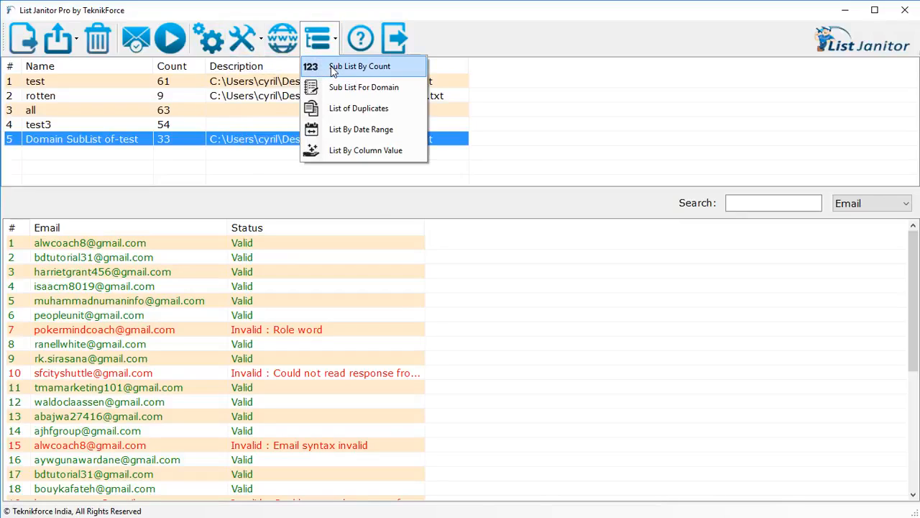
left_click(259, 111)
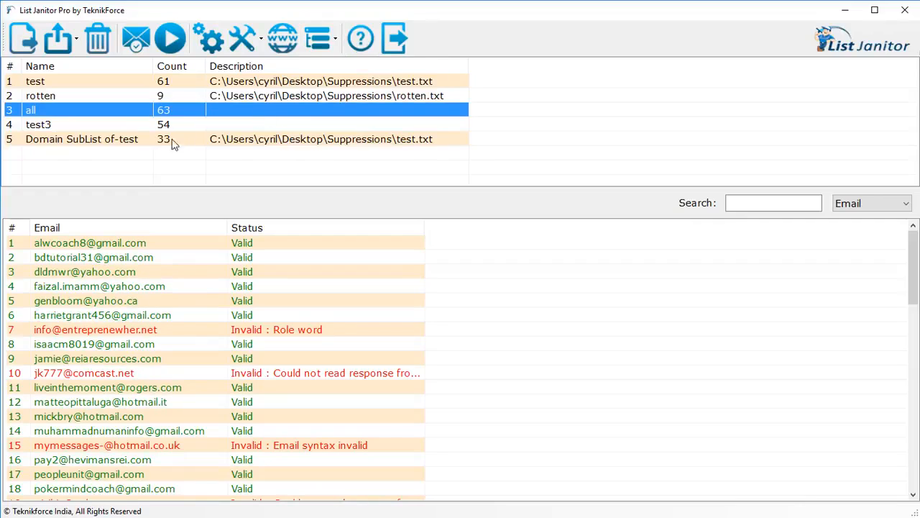
left_click(323, 43)
left_click(332, 67)
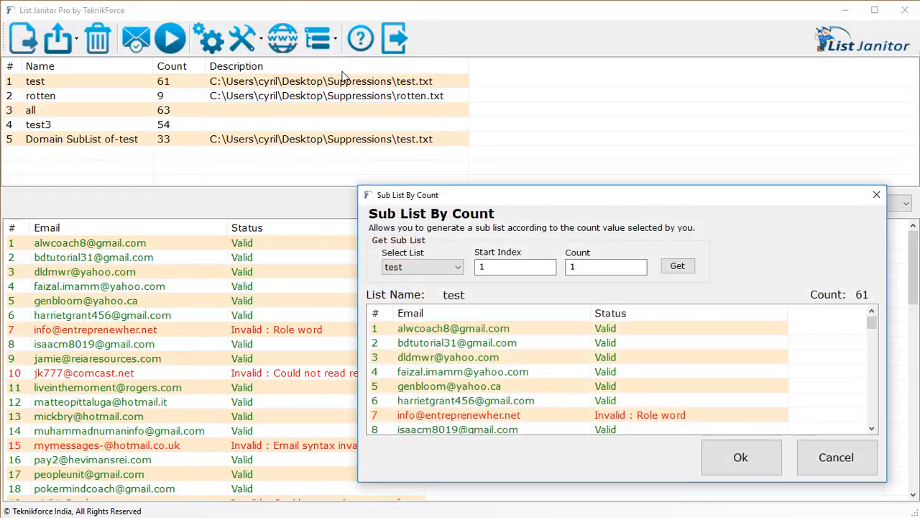
left_click(440, 271)
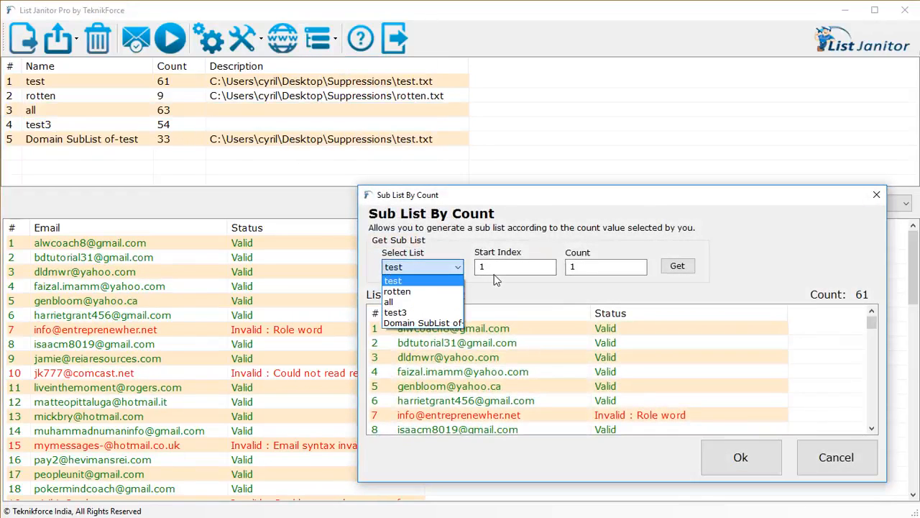
left_click_drag(496, 272, 468, 262)
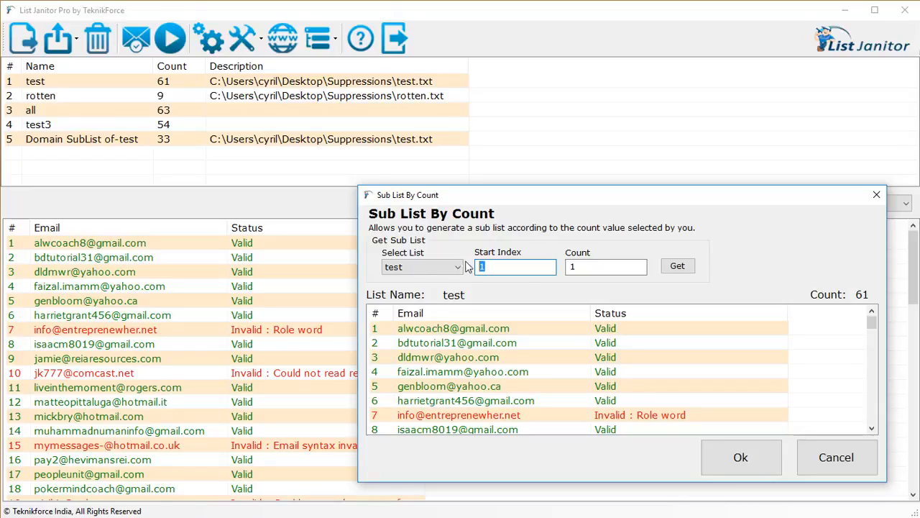
left_click_drag(582, 265, 566, 263)
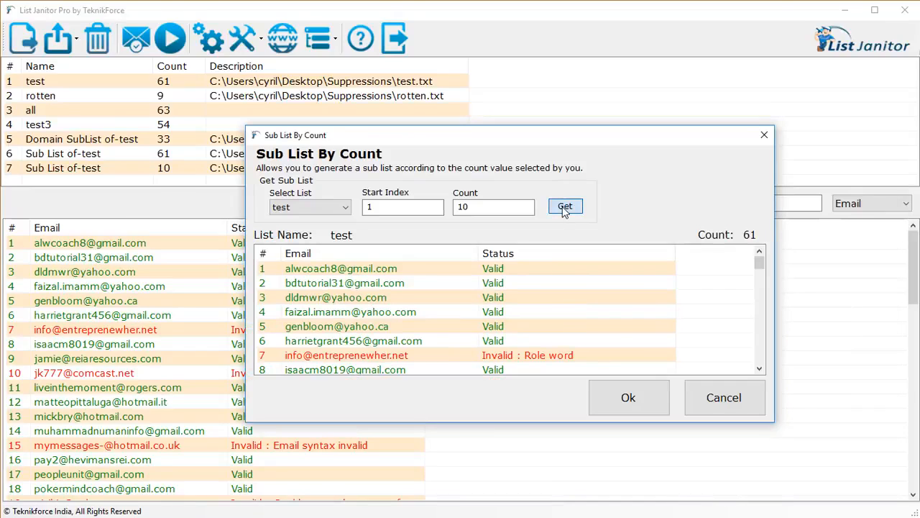
left_click(565, 207)
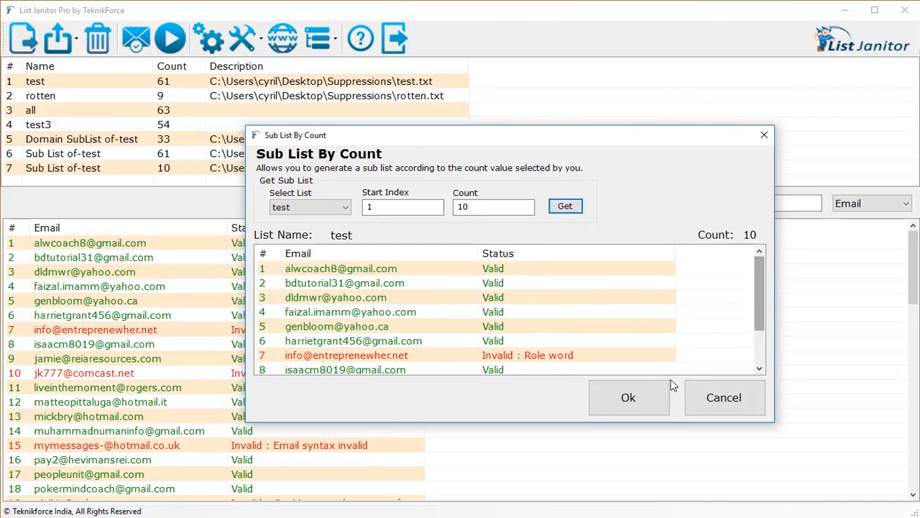
left_click(651, 394)
left_click(244, 183)
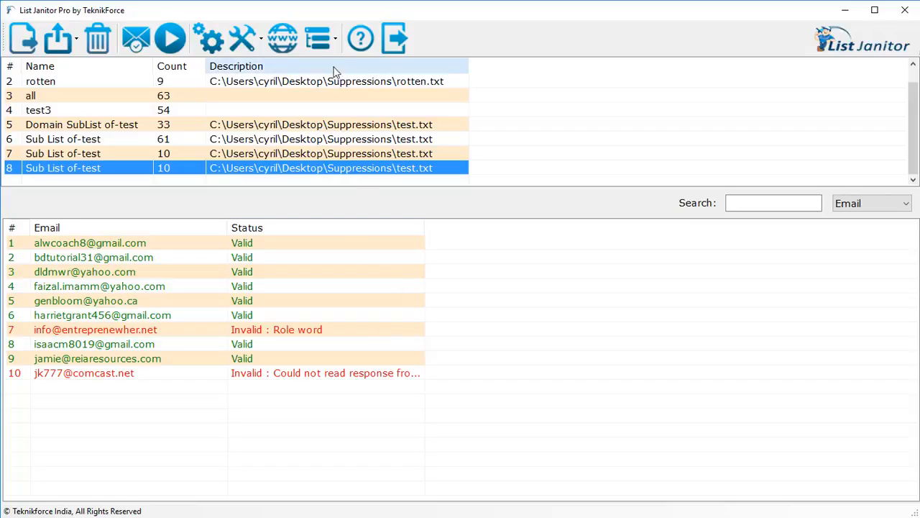
Step: Find the duplicate email addresses in the list test and dismiss the results without creating a list
left_click(320, 38)
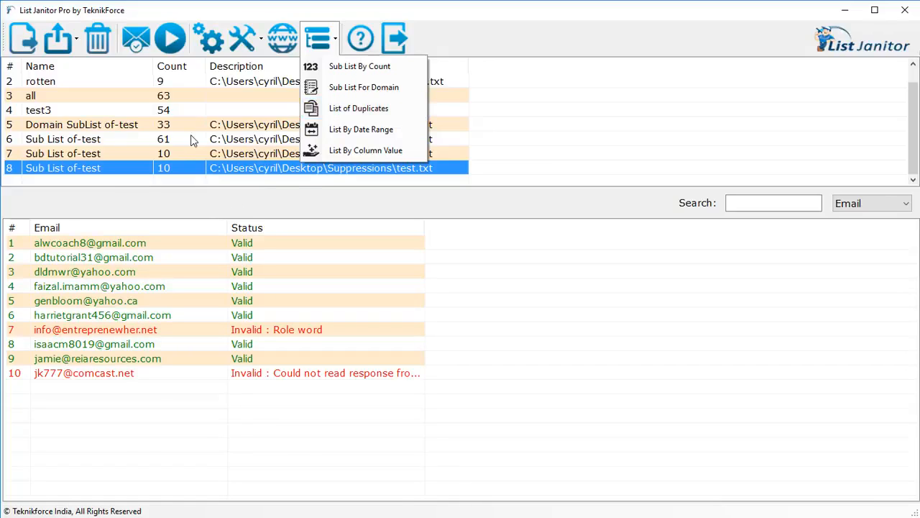
left_click(200, 92)
left_click(262, 41)
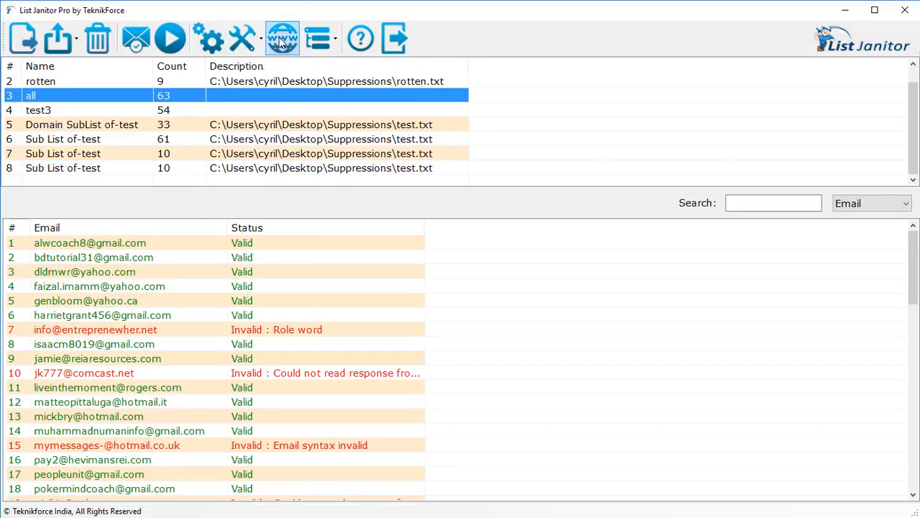
left_click(326, 42)
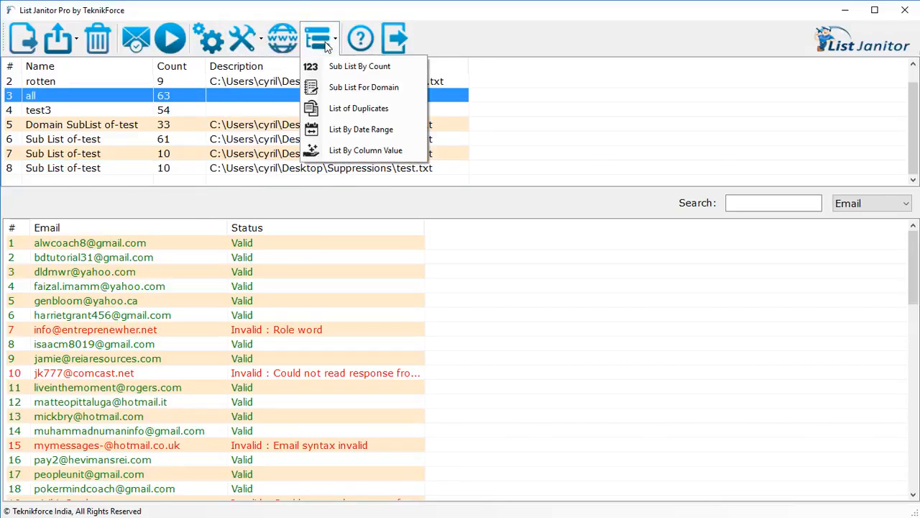
left_click(360, 112)
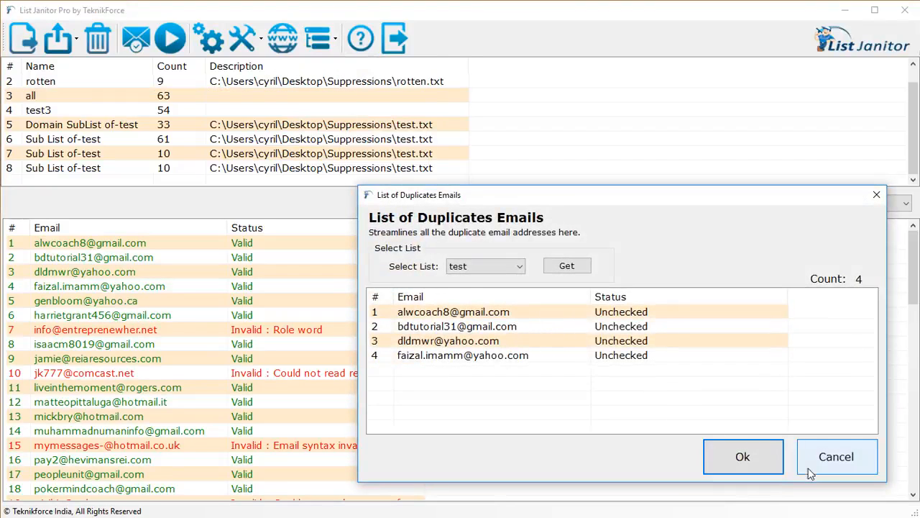
left_click(811, 457)
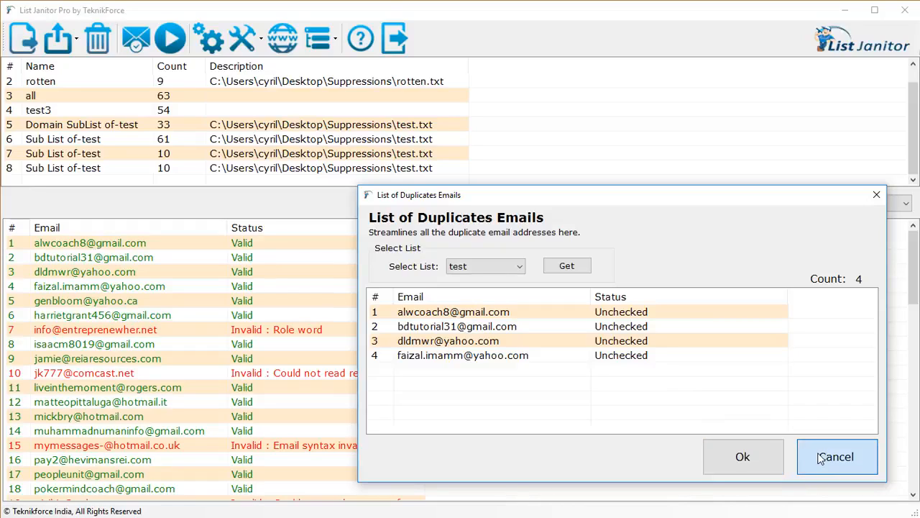
Step: Examine the sub list options for date range and column value
left_click(319, 38)
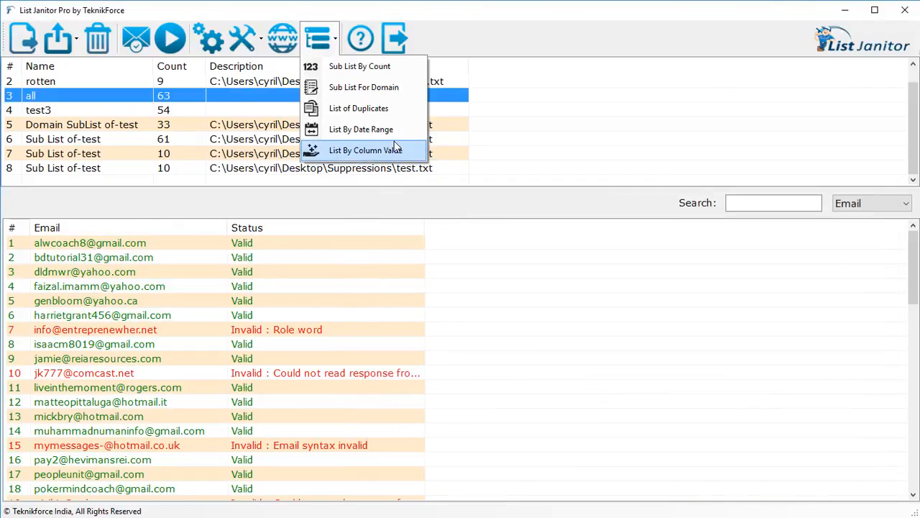